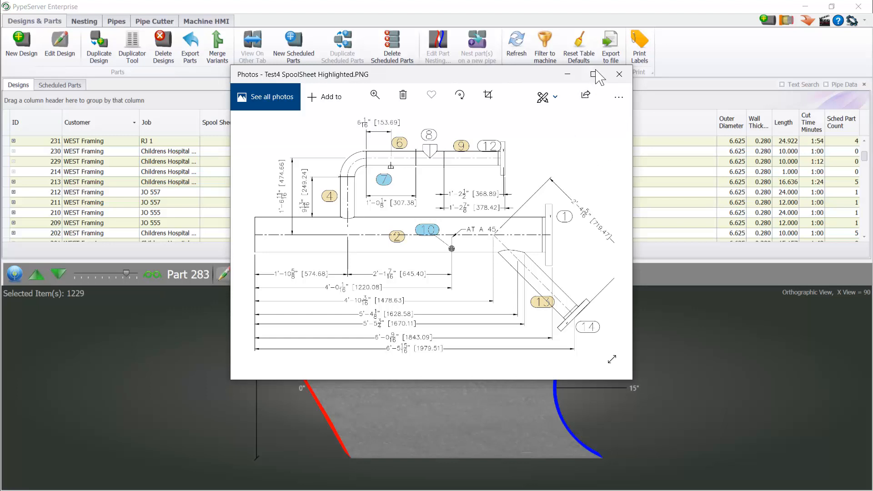
- Open the Import Manager and look through its import settings, preprocessor, mappings and default values
click(593, 75)
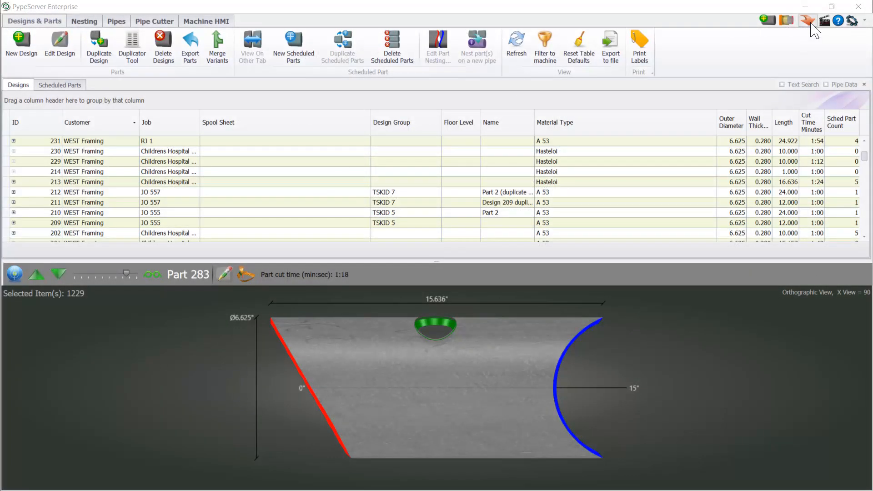
click(808, 22)
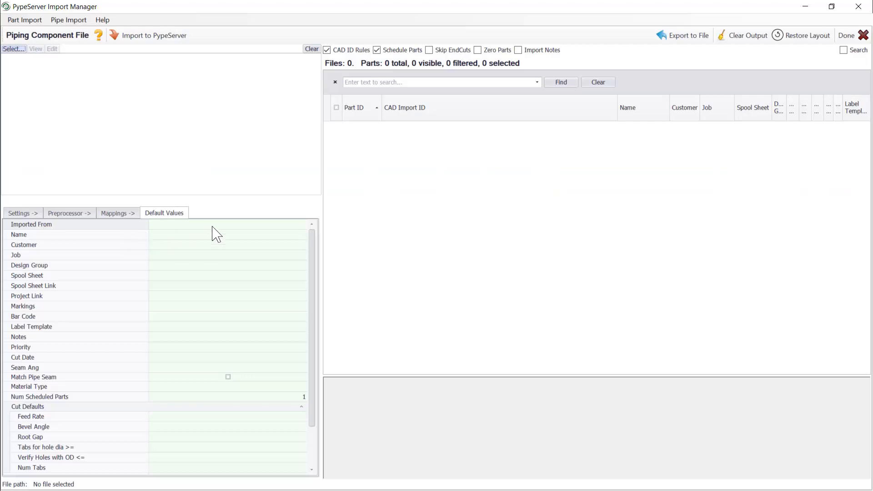
click(18, 213)
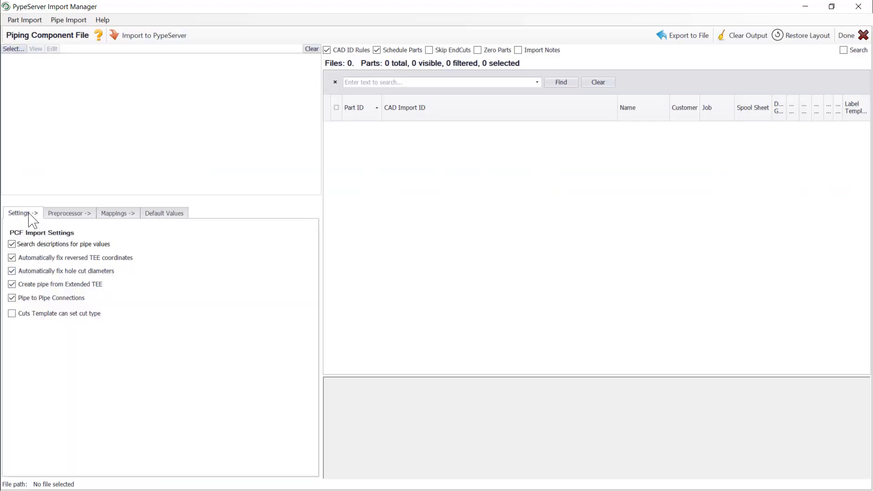
click(56, 214)
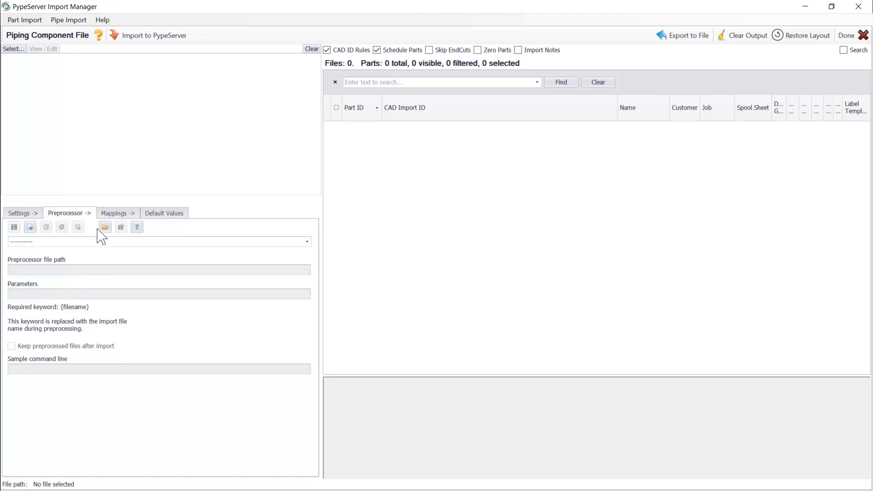
click(112, 213)
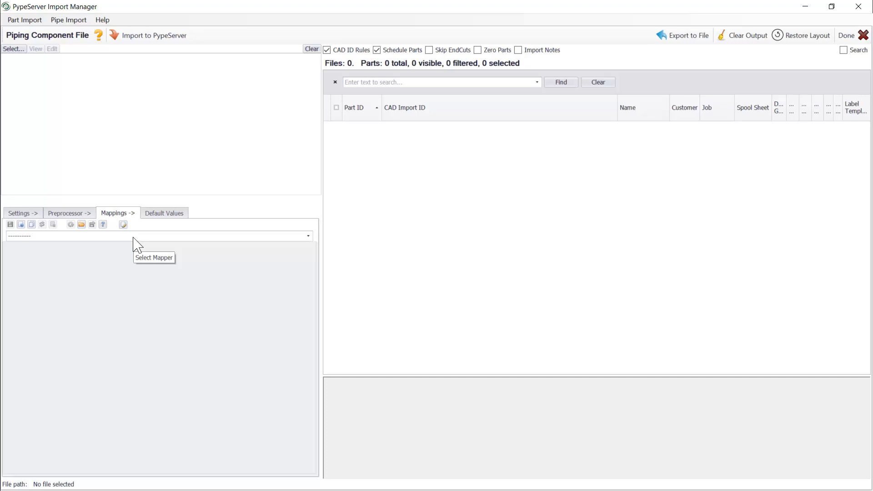
click(164, 213)
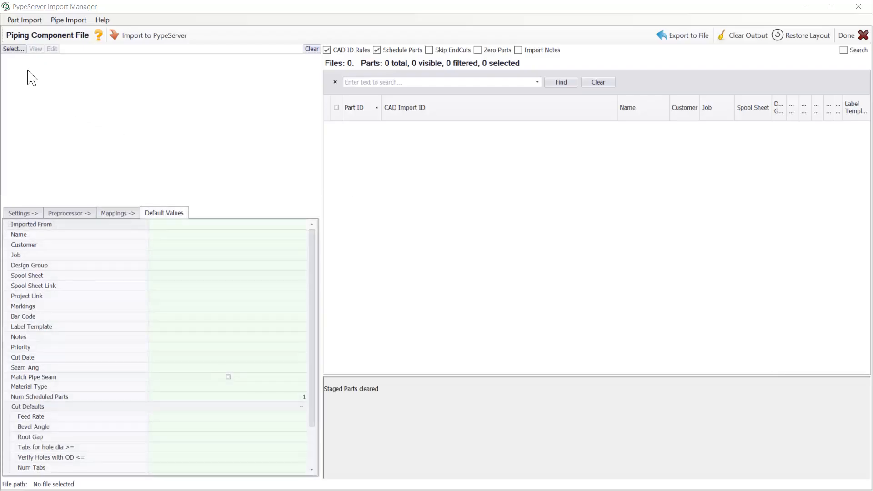
- Load the piping component file TEST4 Example wOlet.PCF for import
click(14, 49)
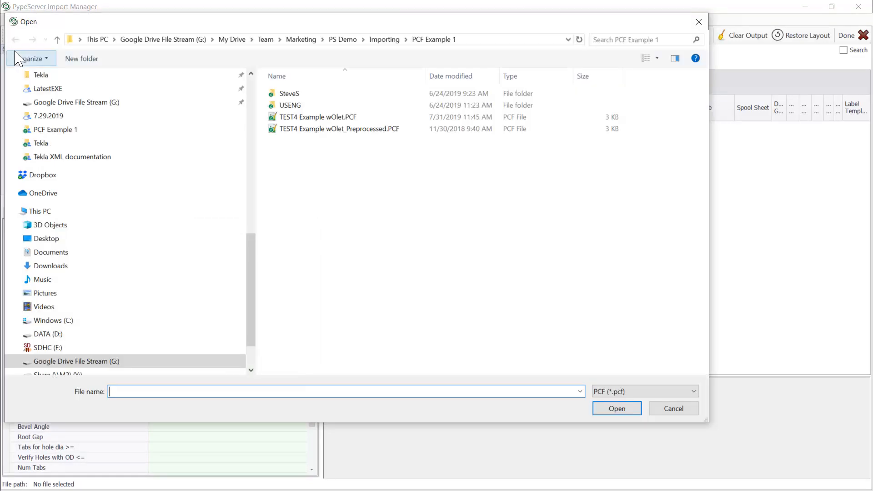
click(322, 118)
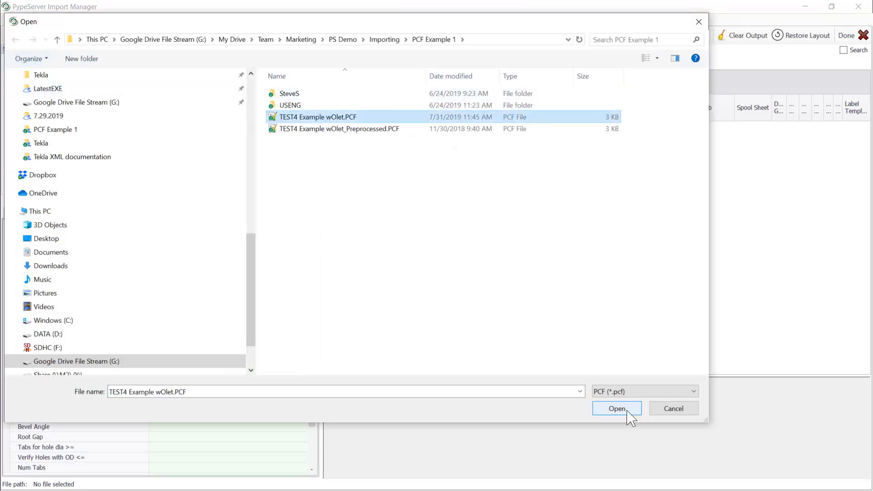
click(617, 408)
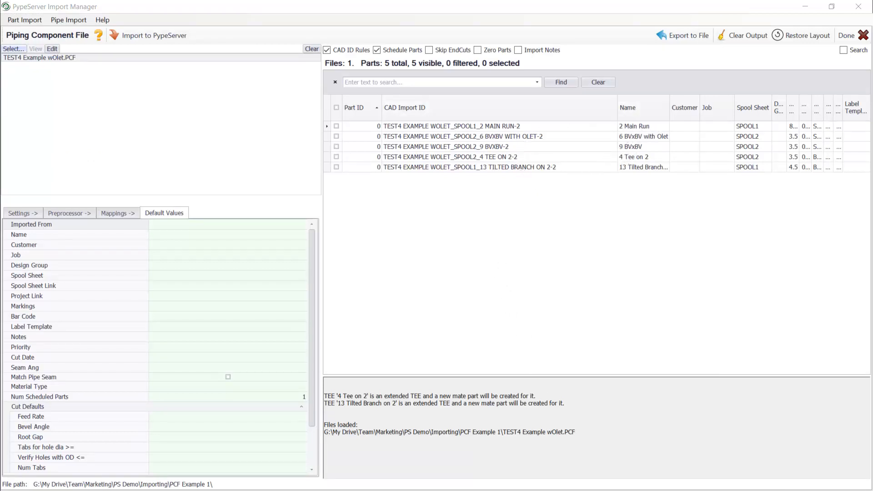
- Compare the loaded parts with the highlighted Test4 spool sheet image and widen the Name column to show the full part names
mouse_move(872, 73)
mouse_down()
mouse_move(444, 86)
mouse_move(363, 72)
mouse_up()
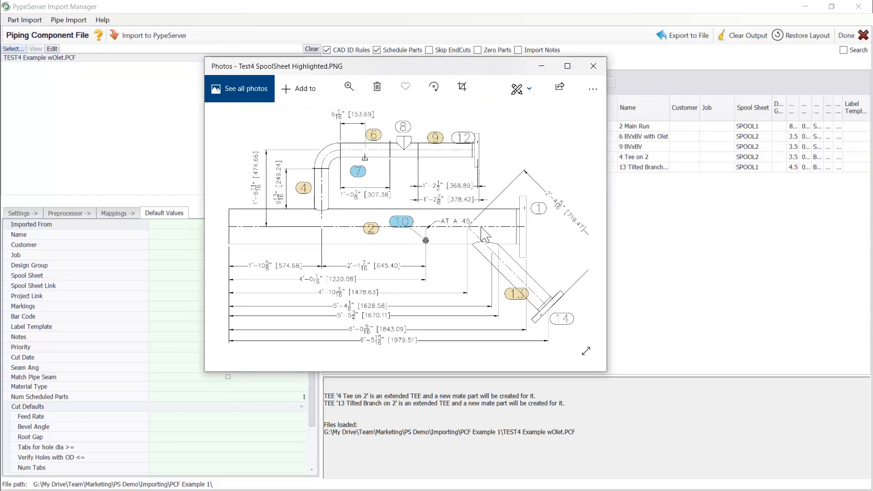
drag(476, 71, 872, 72)
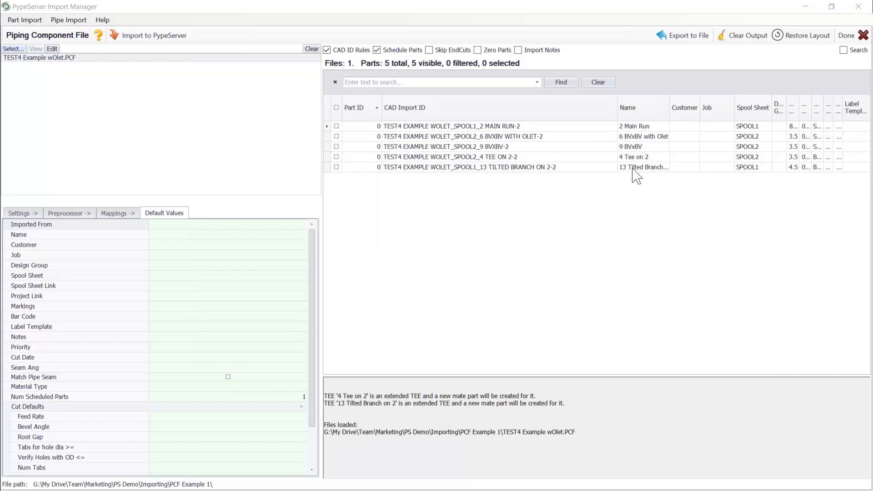
drag(616, 112, 587, 113)
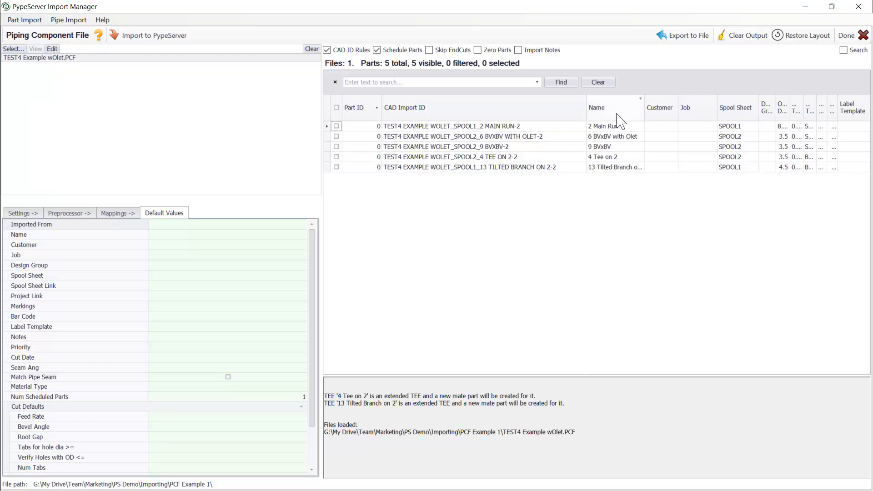
drag(643, 113, 664, 113)
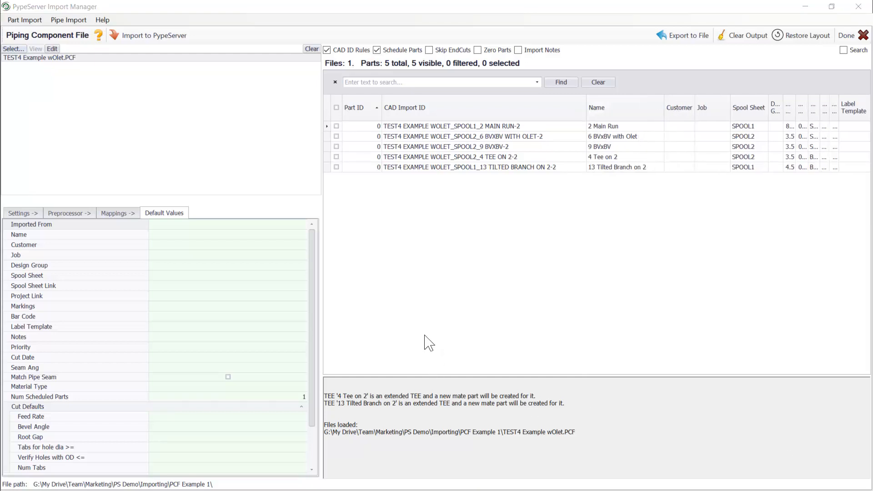
- Set the default customer to Company A and the default job to Job AA for the loaded parts
click(179, 246)
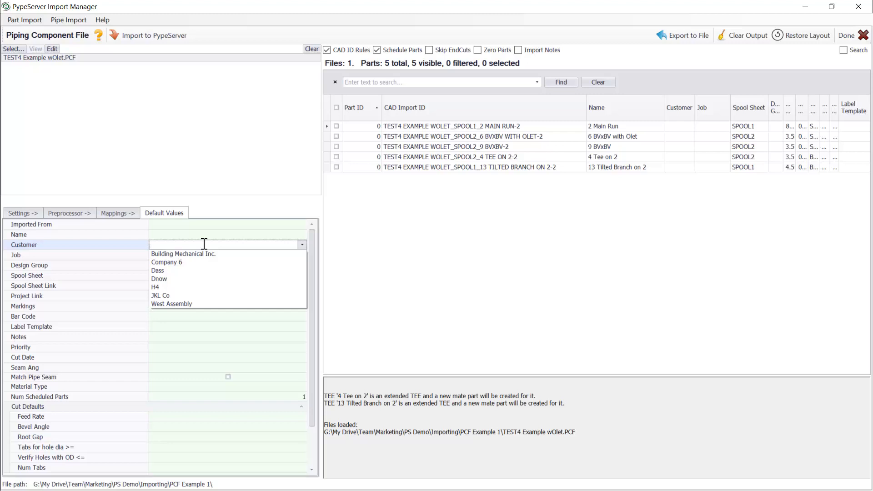
text(C)
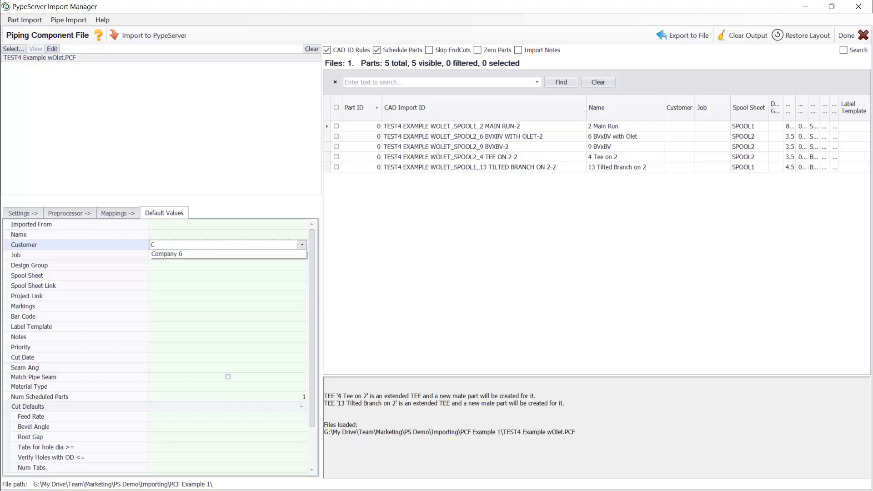
text(ompany A)
key(Return)
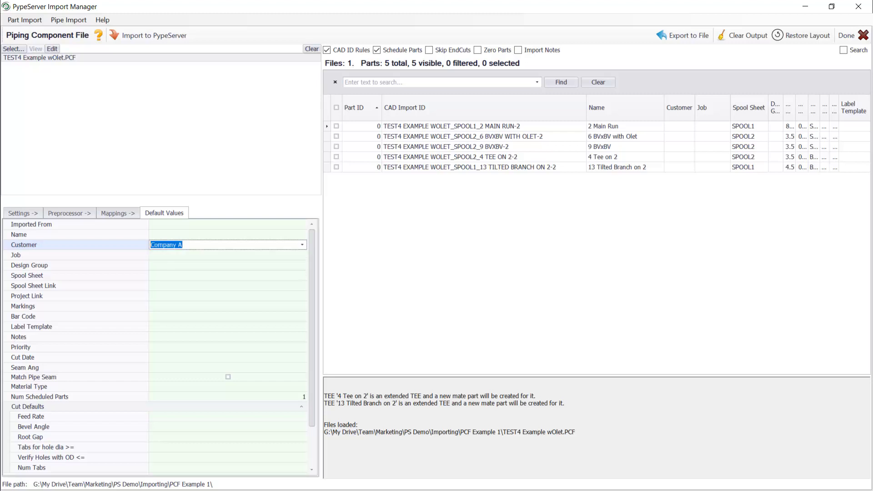
click(219, 254)
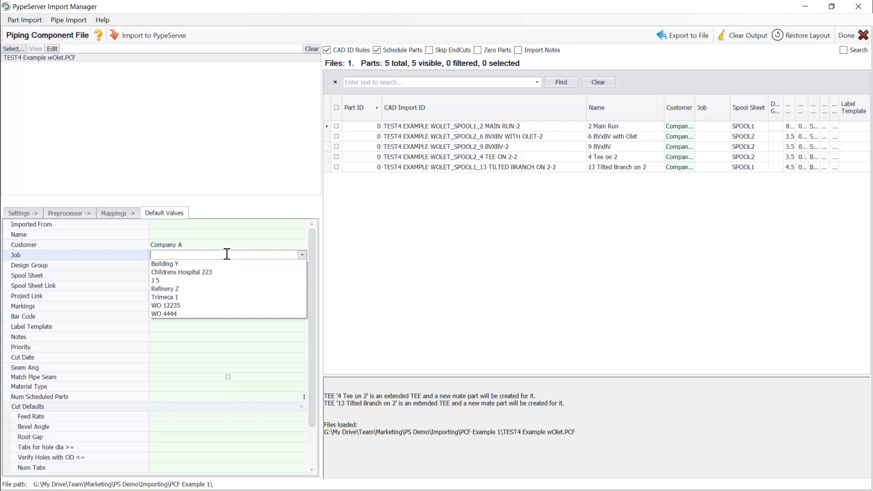
text(J)
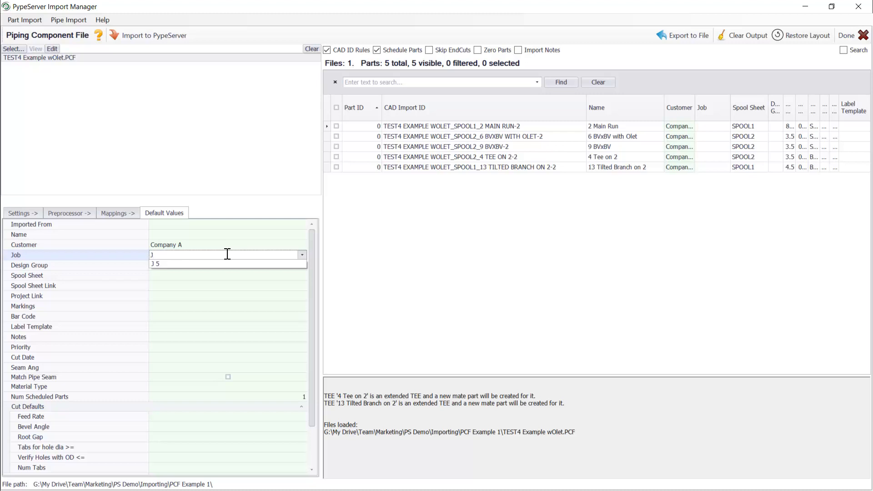
text(ob AA)
key(Return)
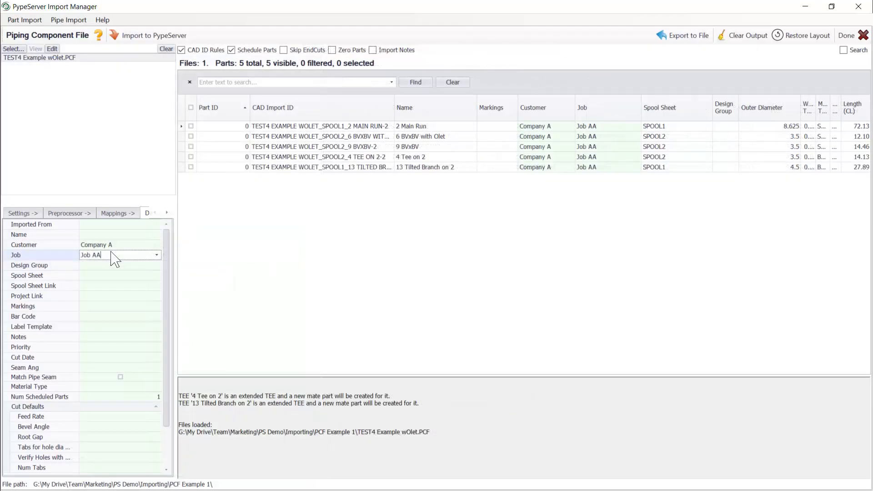
click(115, 263)
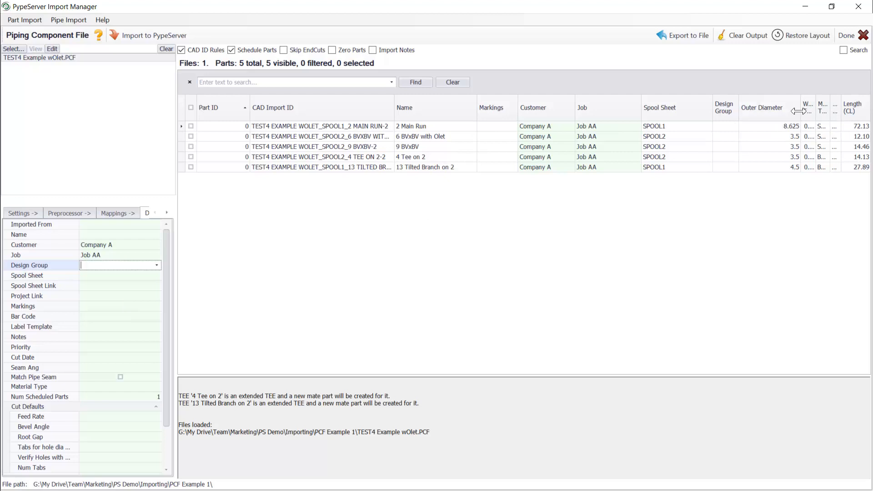
- Narrow the Outer Diameter, CAD Import ID and Spool Sheet columns and remove the Design Group column from the parts table
drag(800, 109, 766, 108)
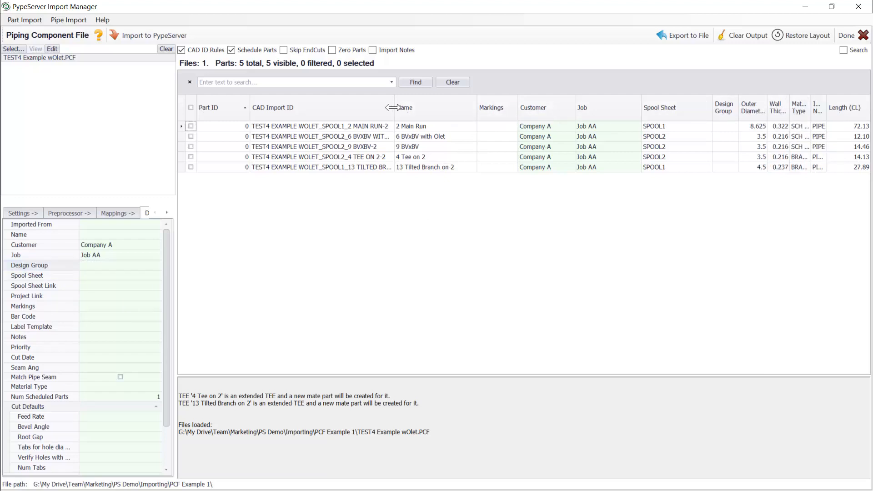
drag(393, 107, 314, 108)
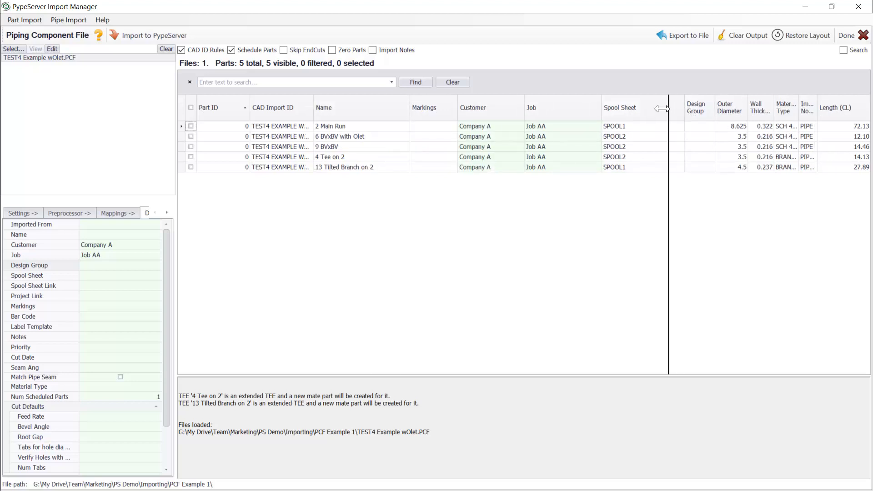
drag(647, 118, 609, 44)
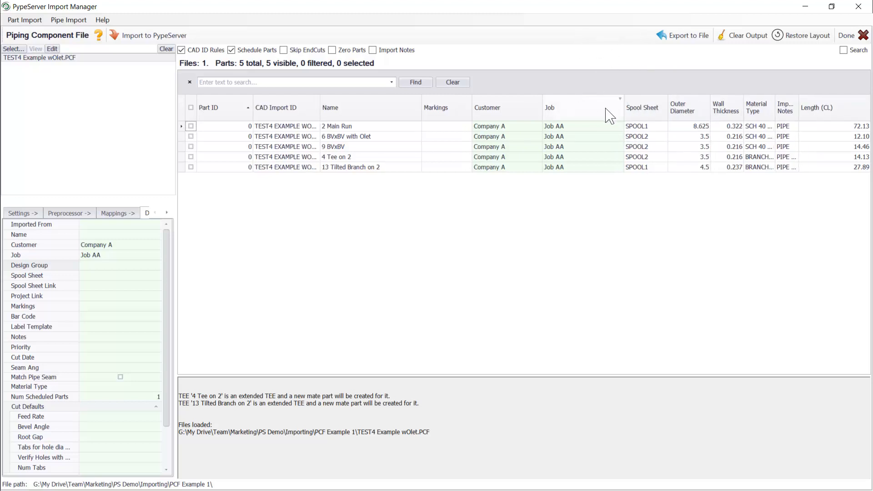
- Add the Bar Code column to the parts table between Markings and Customer
right_click(821, 111)
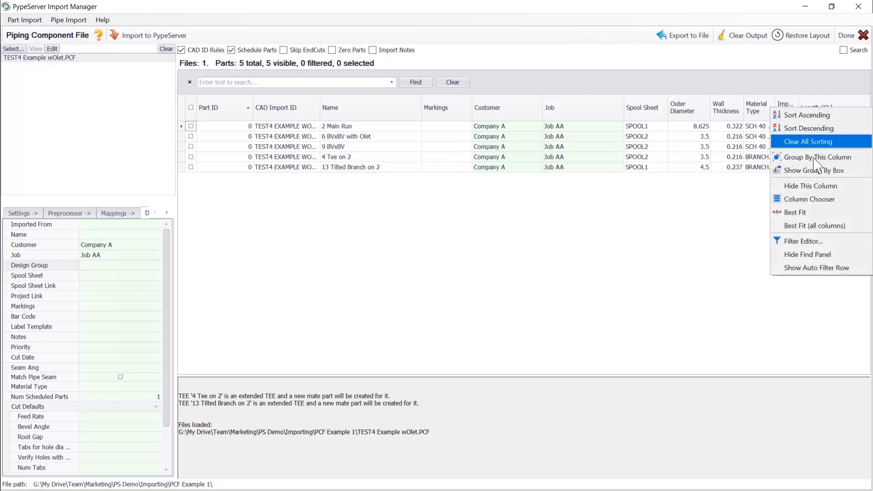
click(816, 200)
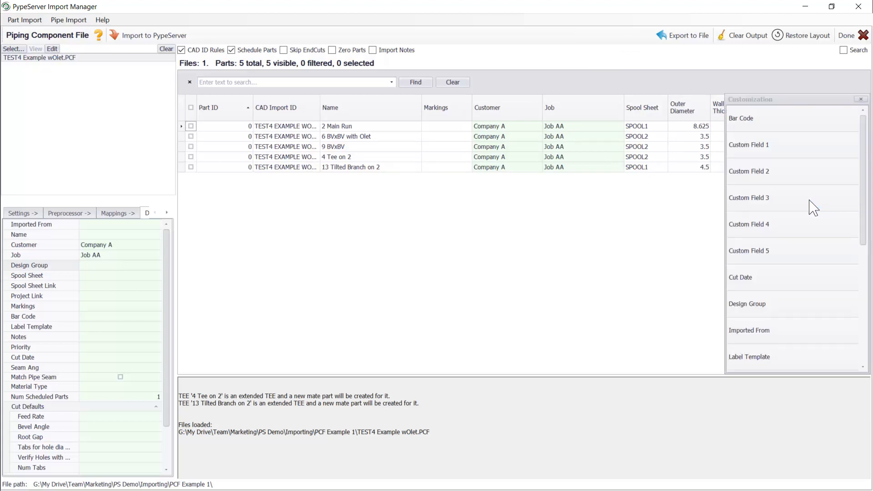
drag(740, 119, 523, 136)
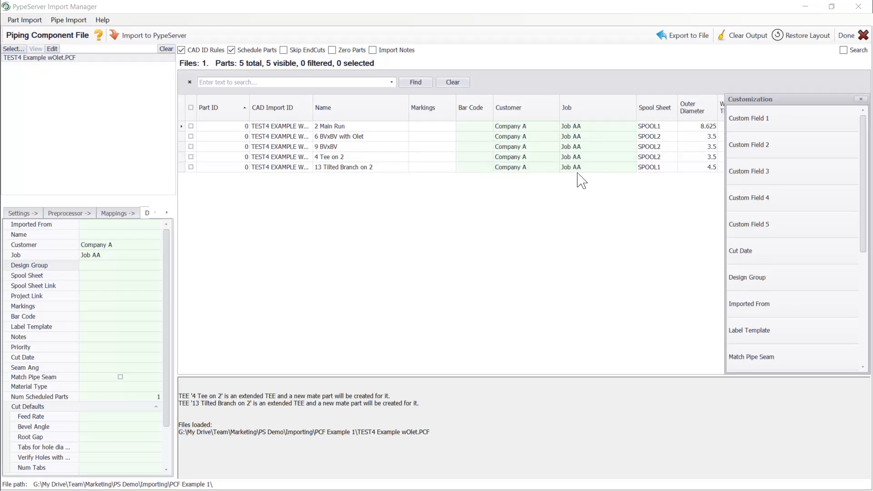
click(860, 100)
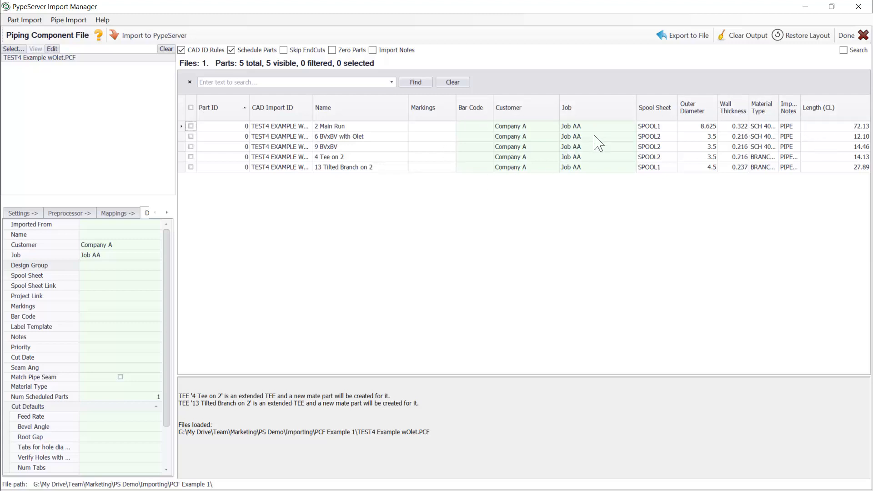
- Add the Sched Parts column to the parts table between Job and Spool Sheet
right_click(619, 103)
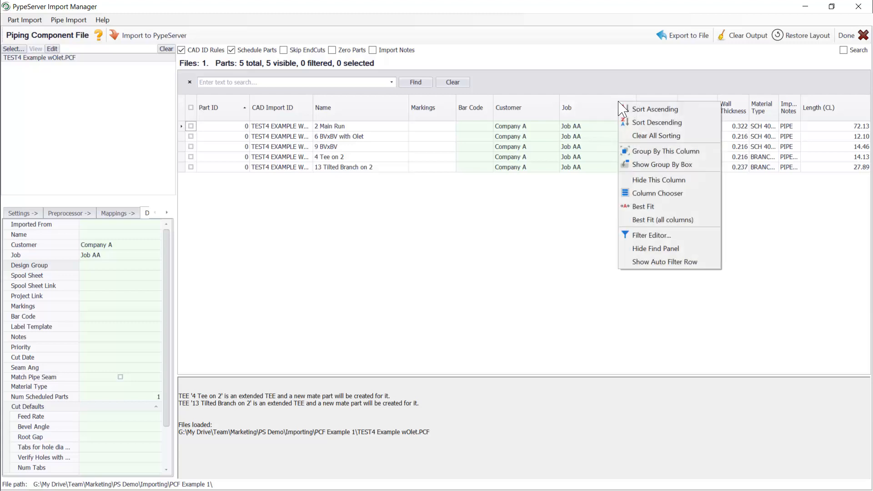
click(653, 193)
scroll(752, 291, down, 5)
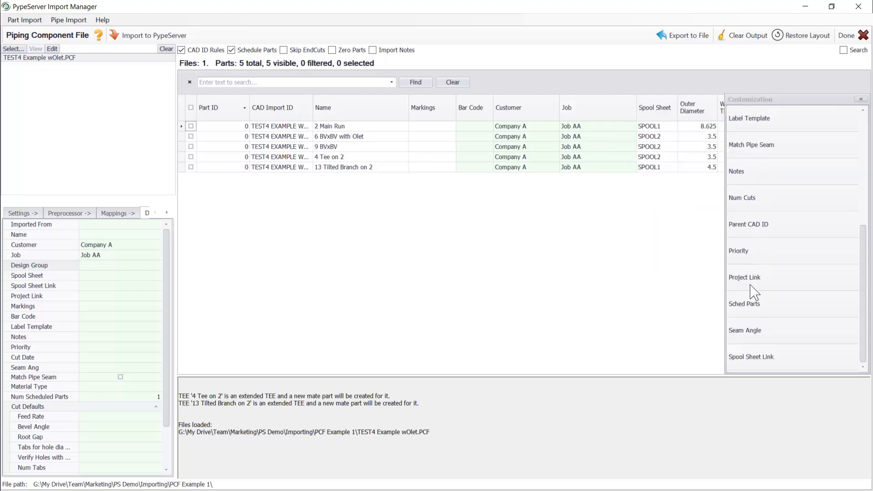
drag(763, 305, 642, 113)
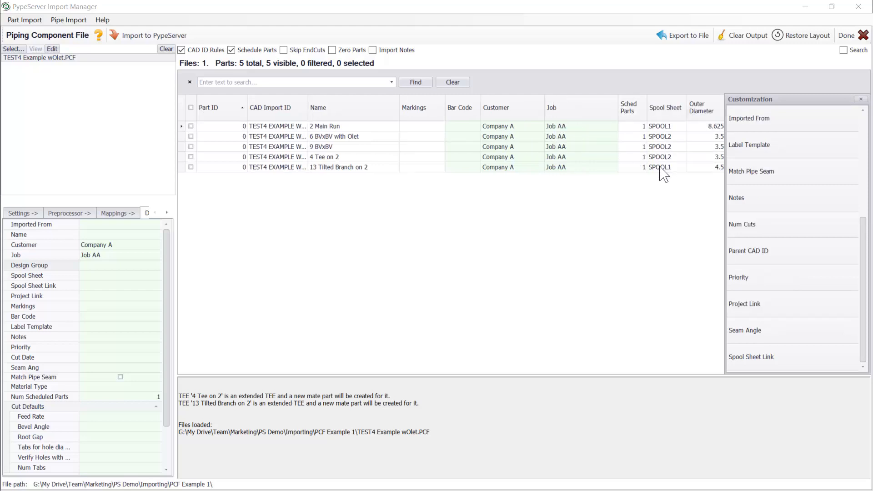
click(860, 99)
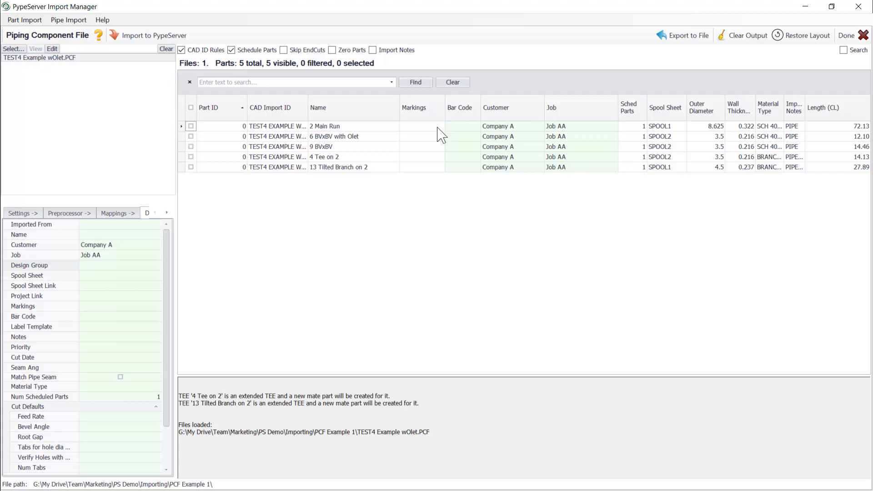
- Import the loaded parts into PypeServer and return to the main designs table
click(135, 38)
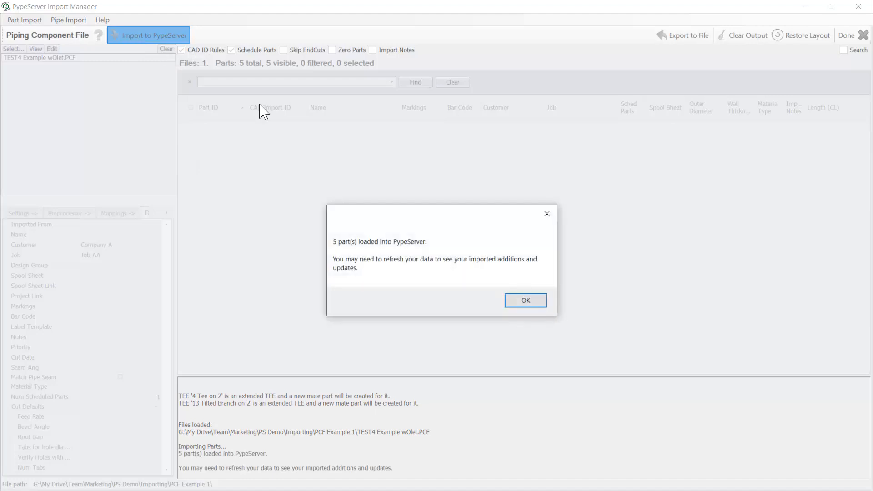
click(523, 301)
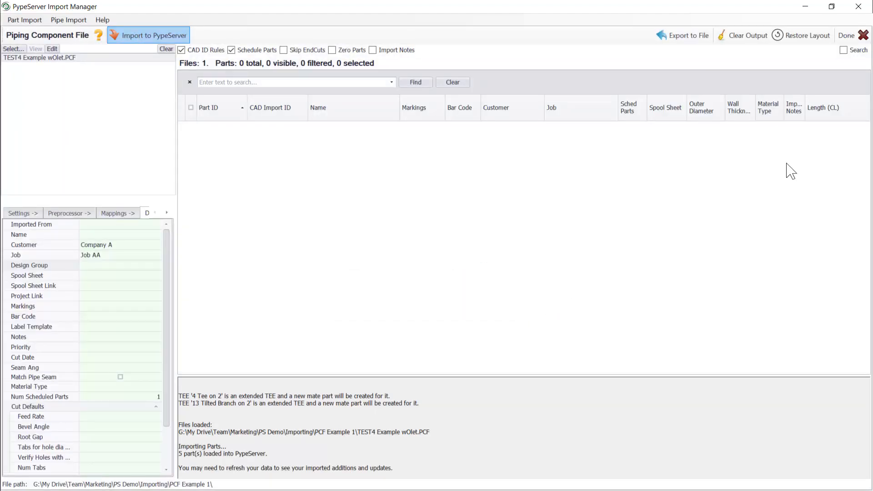
click(804, 6)
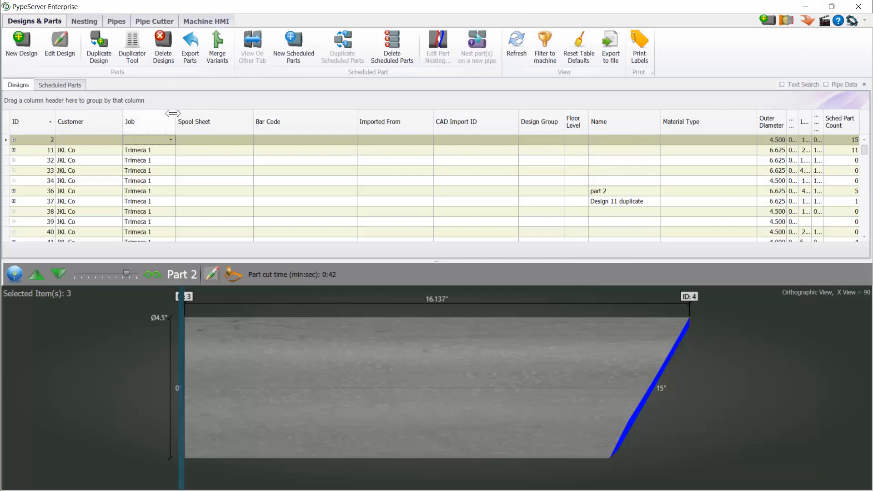
- Filter the designs table by job to list only the Job AA parts
click(172, 113)
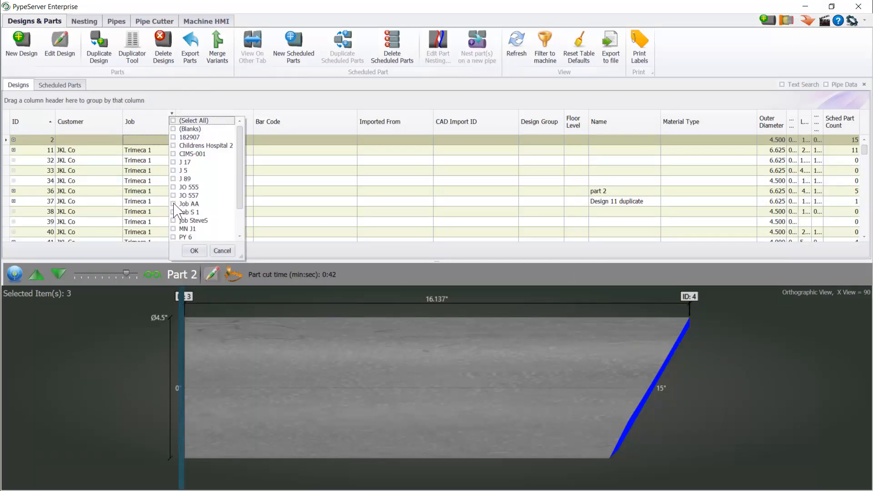
click(173, 204)
click(195, 250)
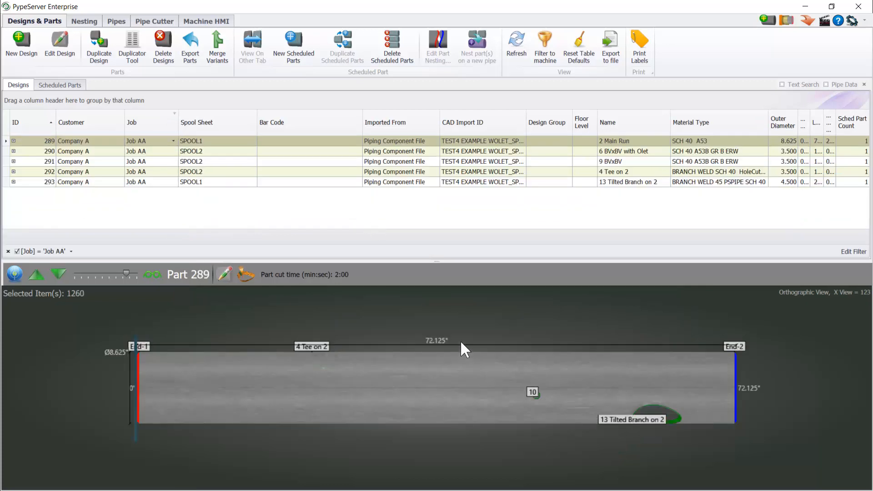
- Examine the 2 Main Run and 13 Tilted Branch on 2 parts in the preview, including the main run's branch fitting and hole 10
mouse_move(462, 349)
mouse_down()
mouse_move(462, 327)
mouse_move(472, 431)
mouse_move(473, 403)
mouse_up()
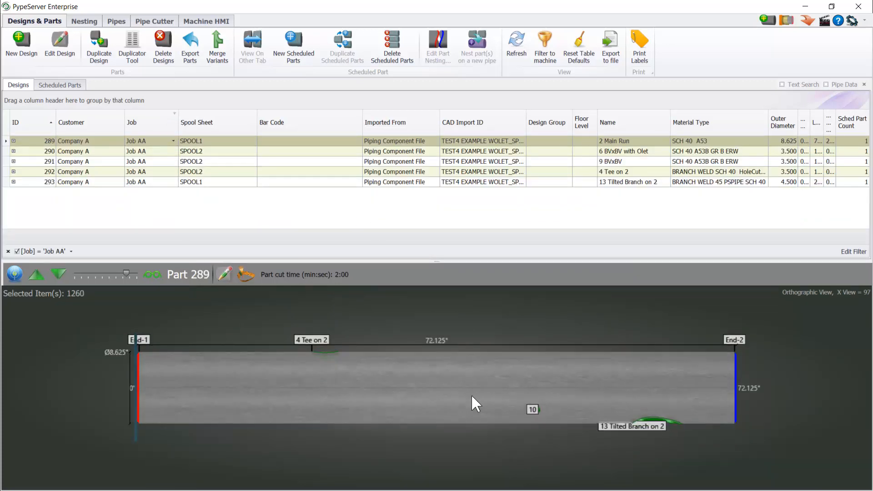
click(155, 275)
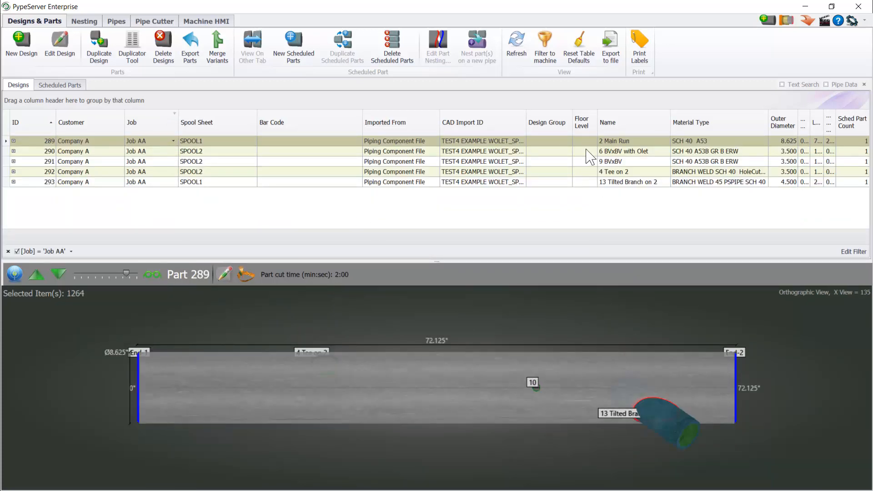
click(586, 181)
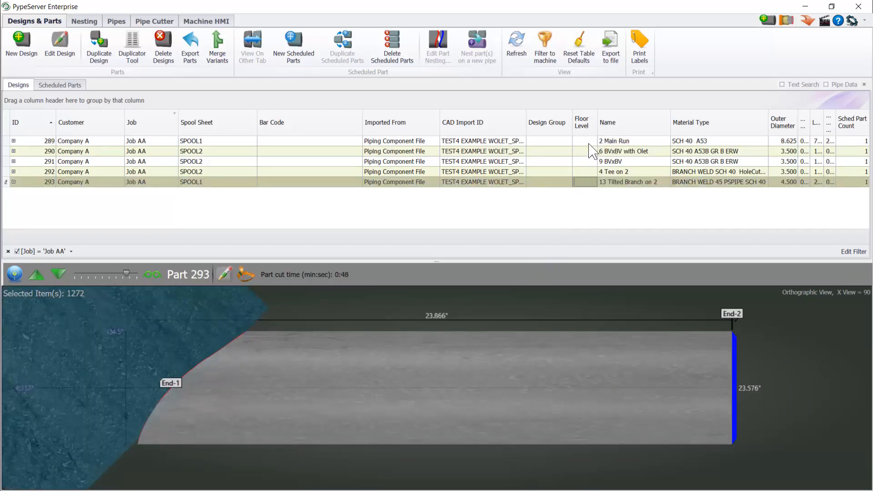
click(584, 141)
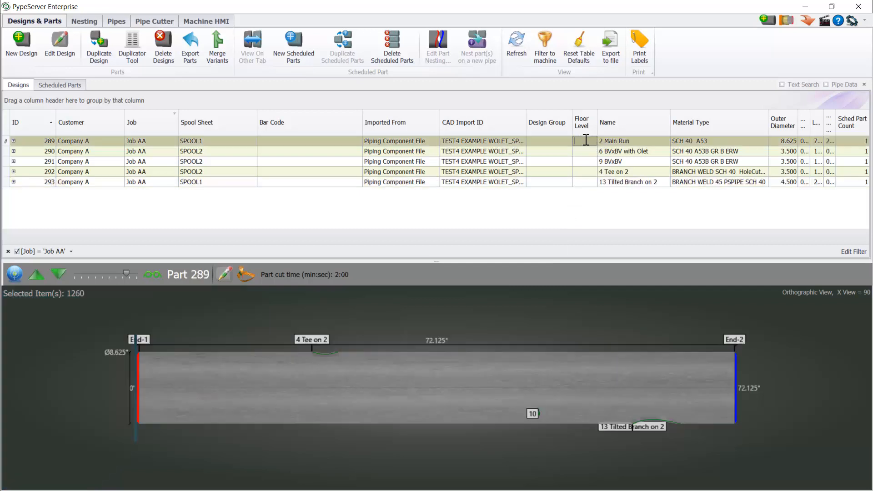
click(537, 416)
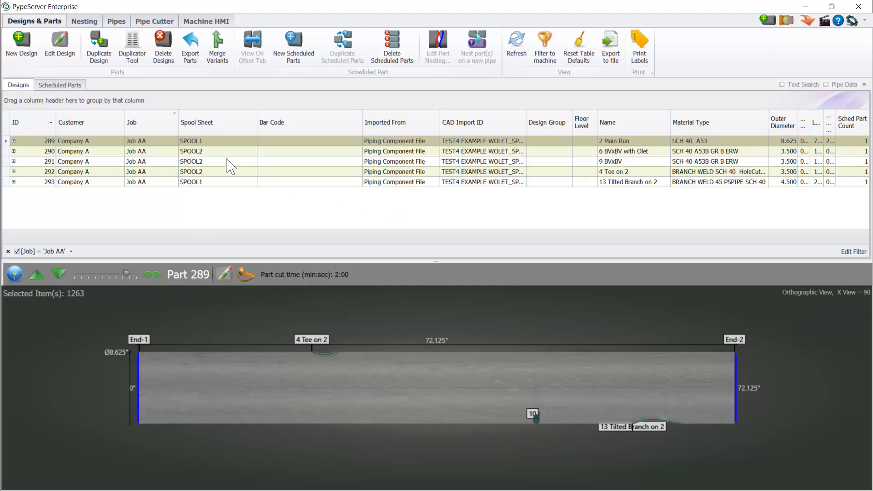
- Open the 2 Main Run design for editing and select its hole cut 10
click(68, 51)
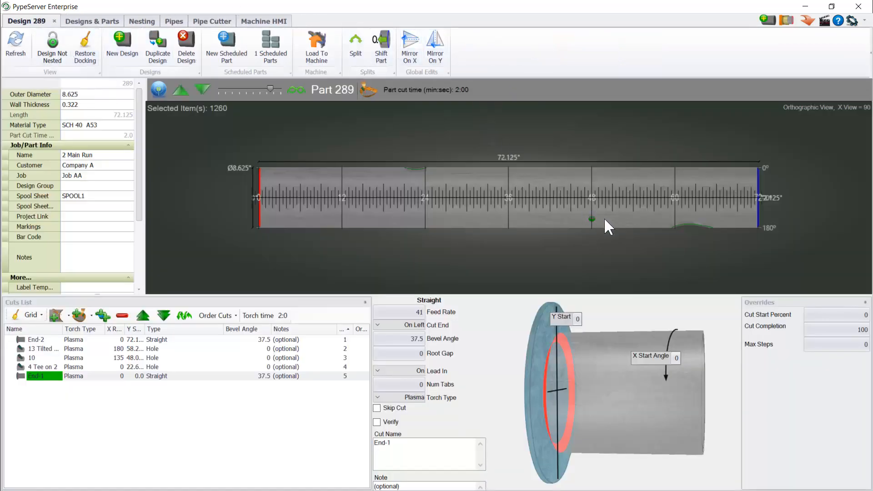
scroll(594, 222, up, 2)
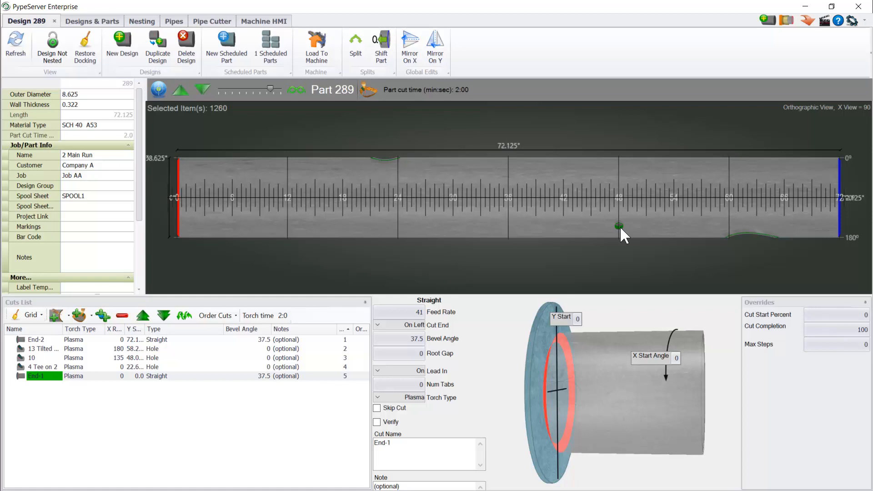
click(619, 226)
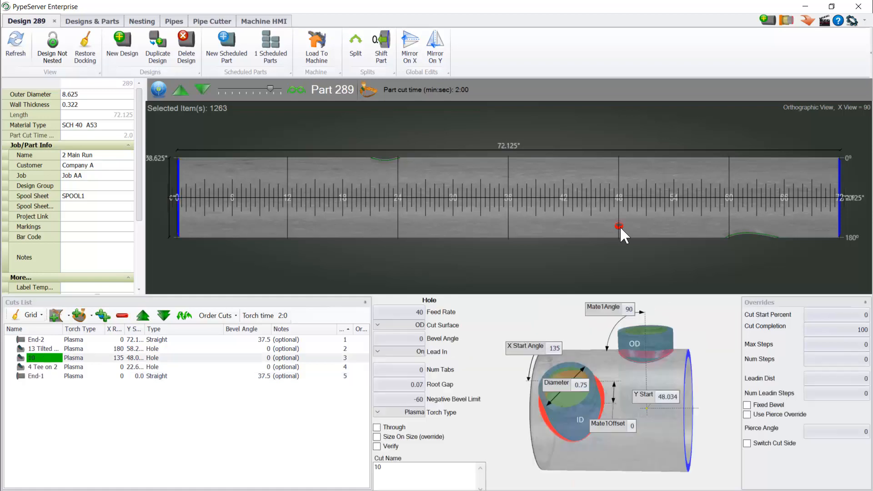
- Enable Verify for hole cut 10 and set its note to "Check the OD of this hole against the actual olet"
click(377, 446)
drag(502, 295, 504, 203)
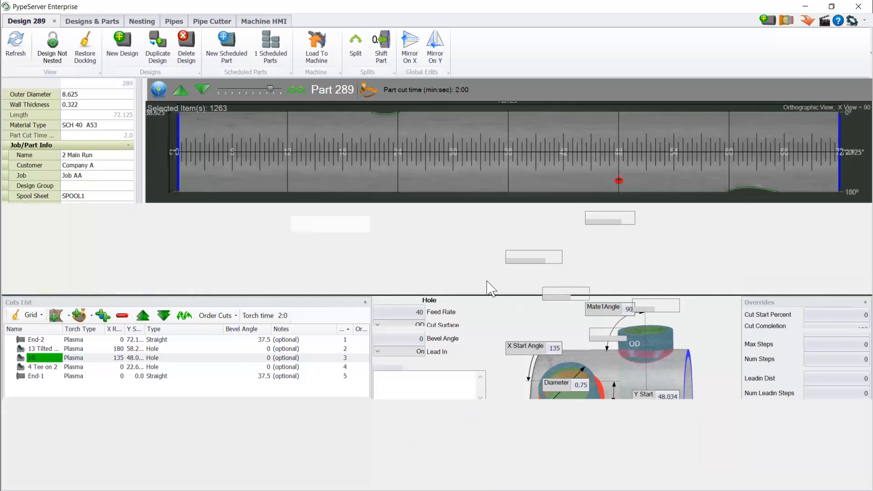
click(414, 425)
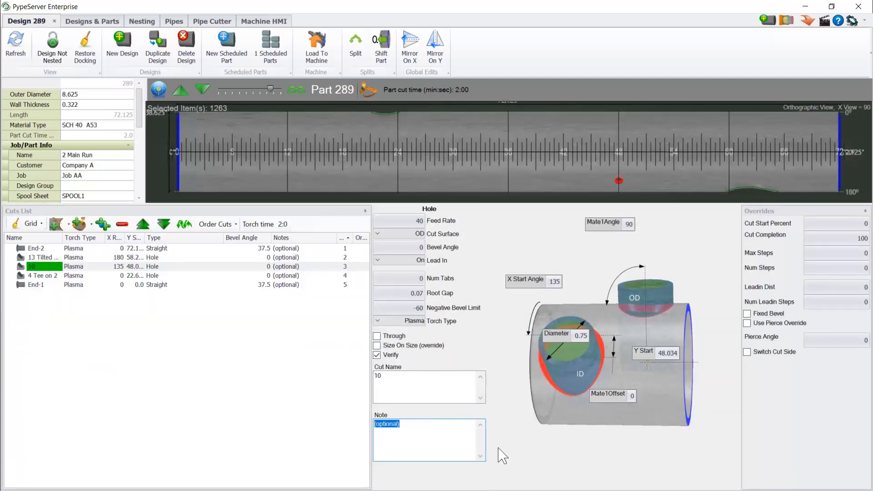
text(Check the OD of this hole against the actual olet)
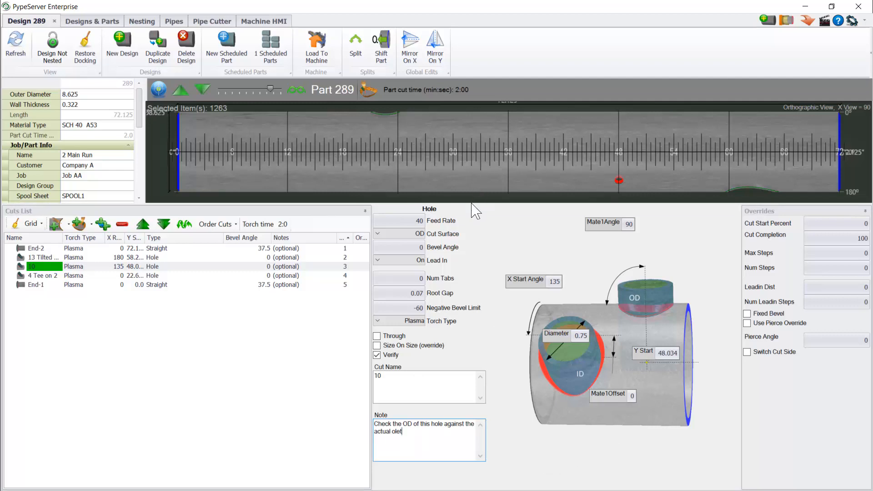
drag(471, 204, 445, 395)
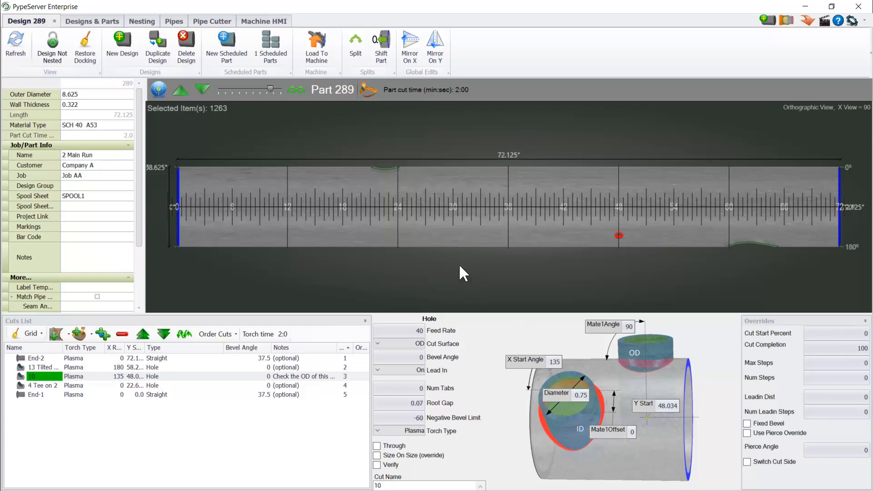
- Simulate the main run's torch path, advance to hole 10, and compare it with the highlighted Test4 spool sheet image
click(366, 89)
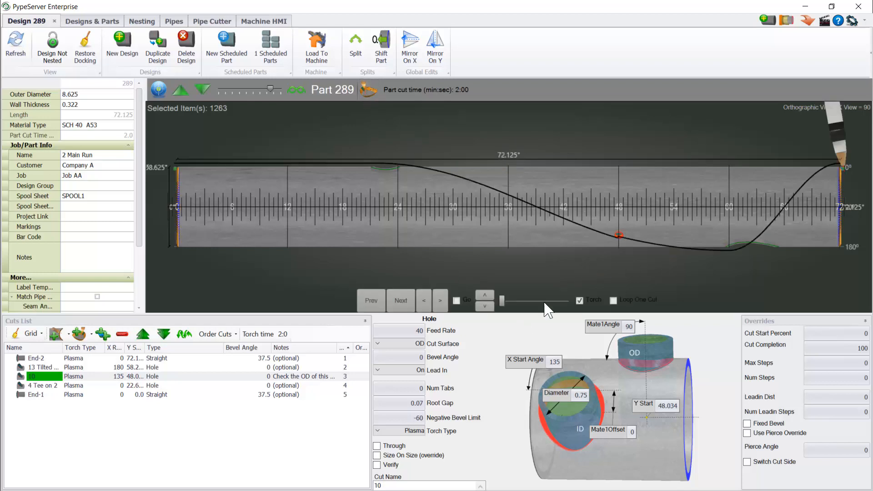
click(456, 300)
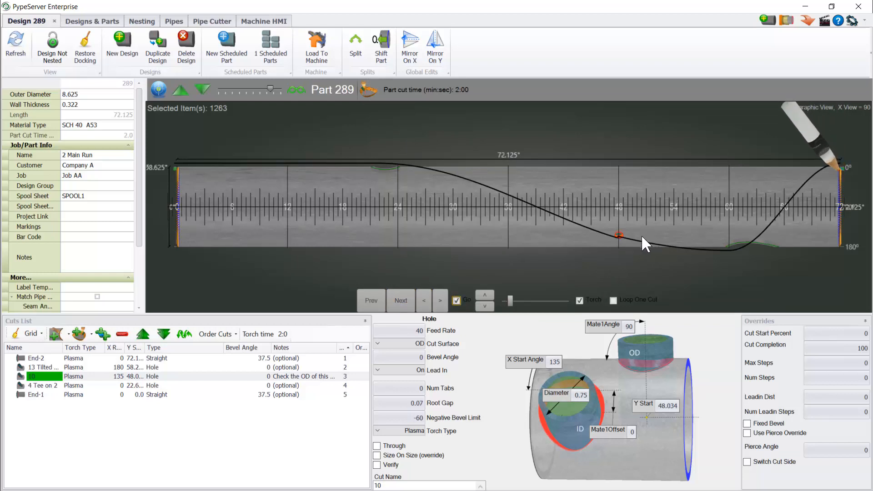
click(408, 302)
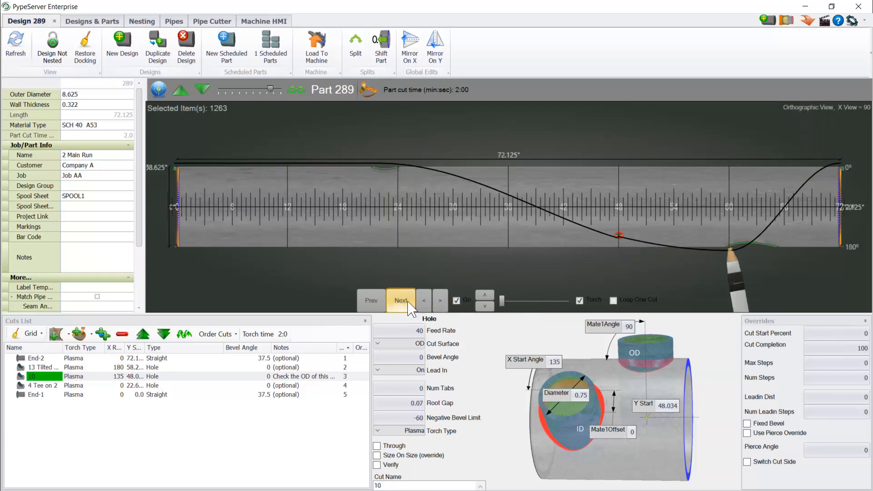
click(408, 302)
click(457, 300)
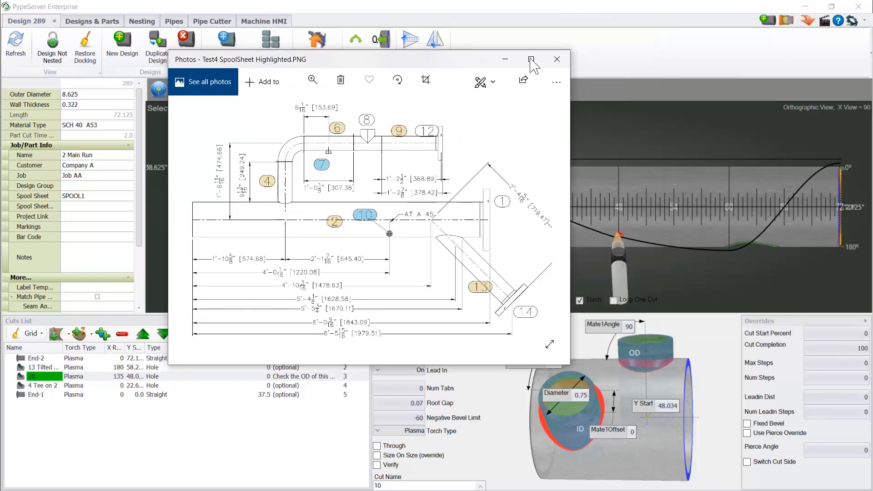
click(531, 60)
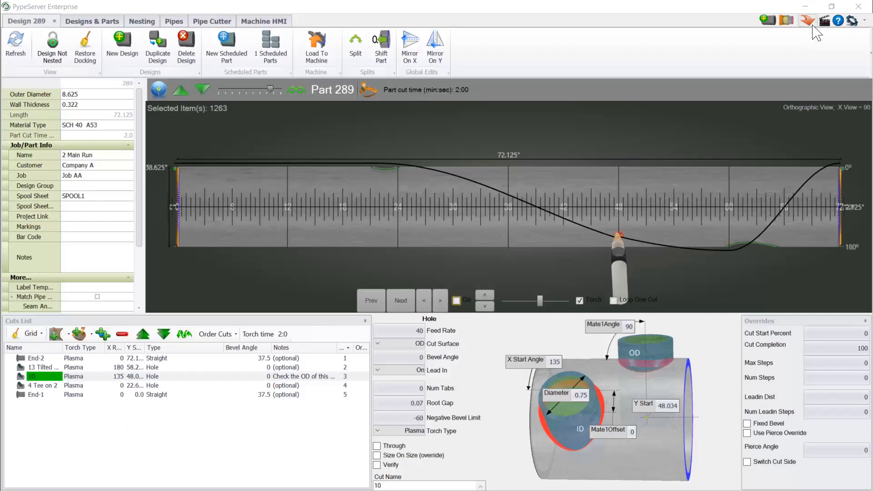
- Open the Import Manager, clear the file list and reload TEST4 Example wOlet.PCF
click(811, 23)
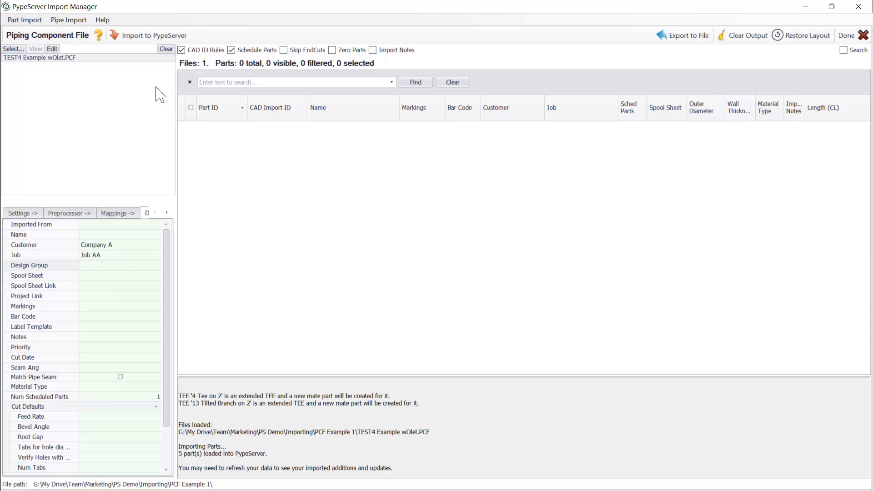
click(166, 49)
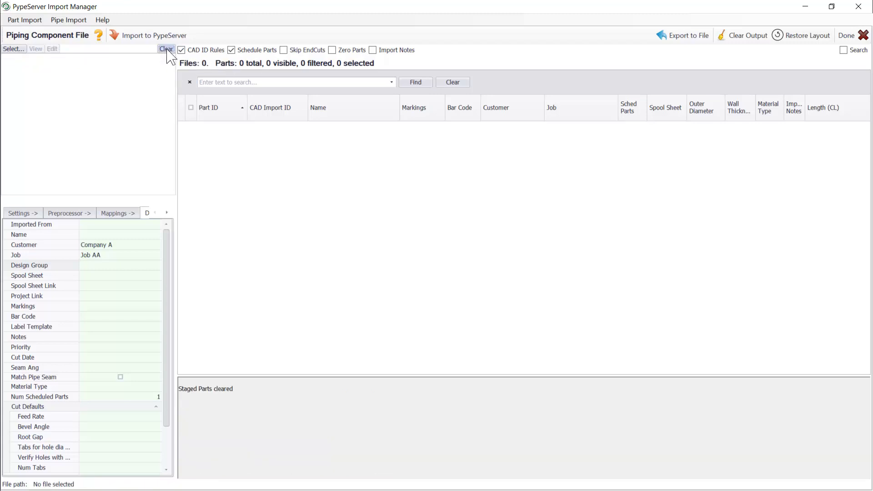
click(13, 49)
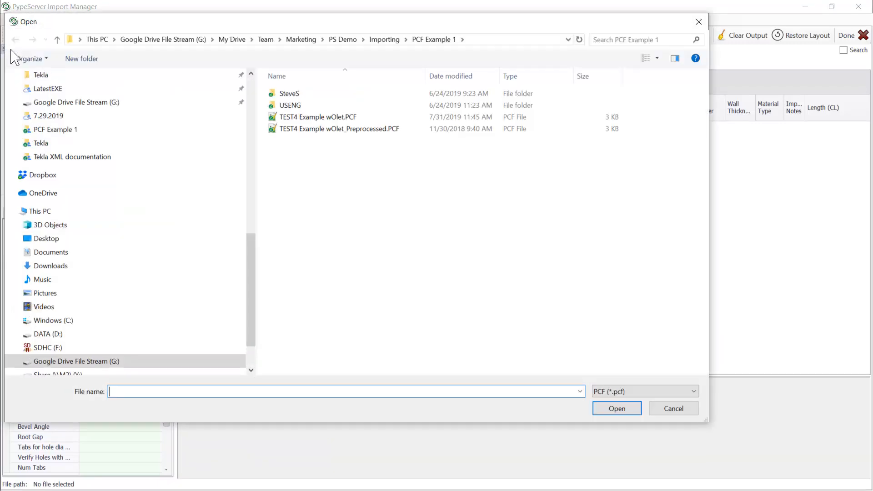
click(632, 412)
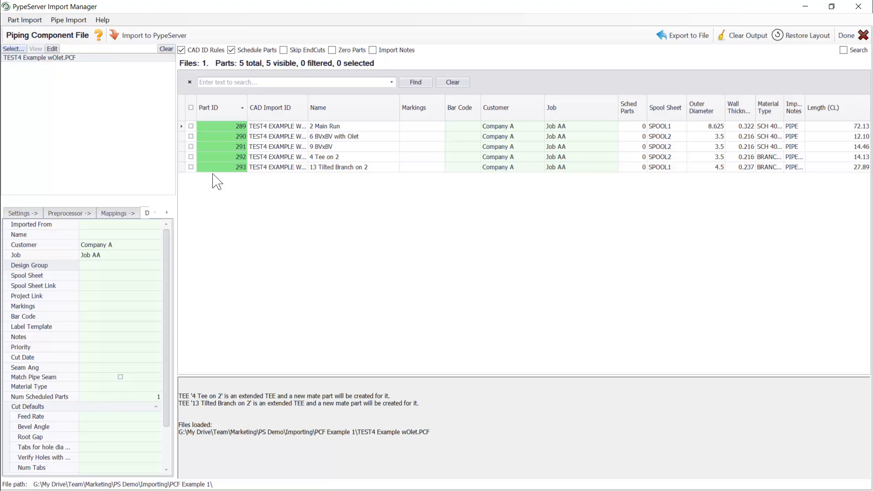
- Set the default Bar Code for the loaded parts to 5478q235jkfweop
click(139, 285)
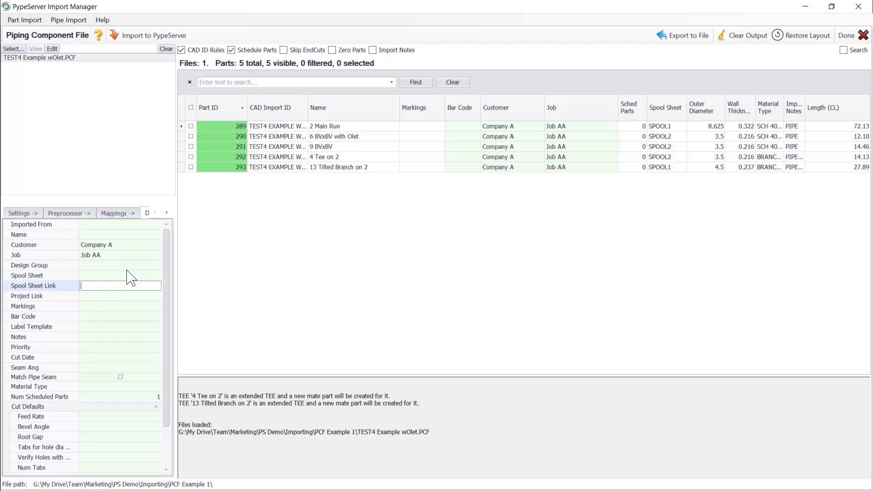
click(100, 297)
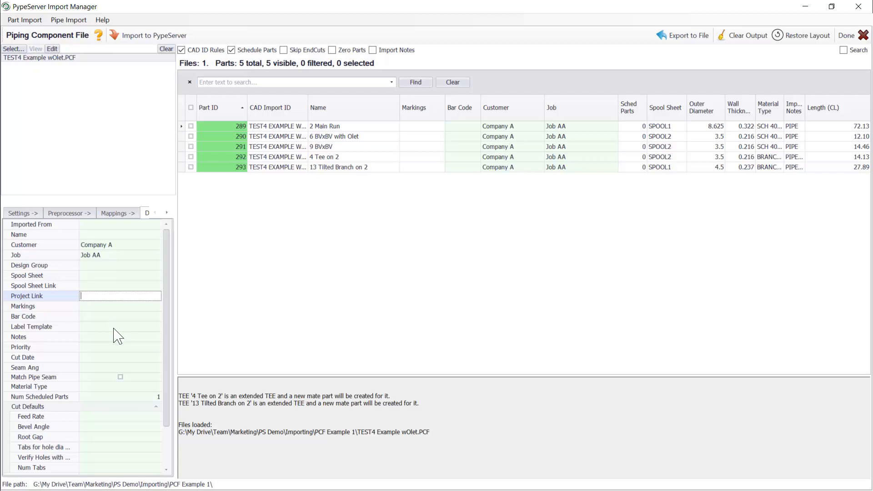
click(130, 306)
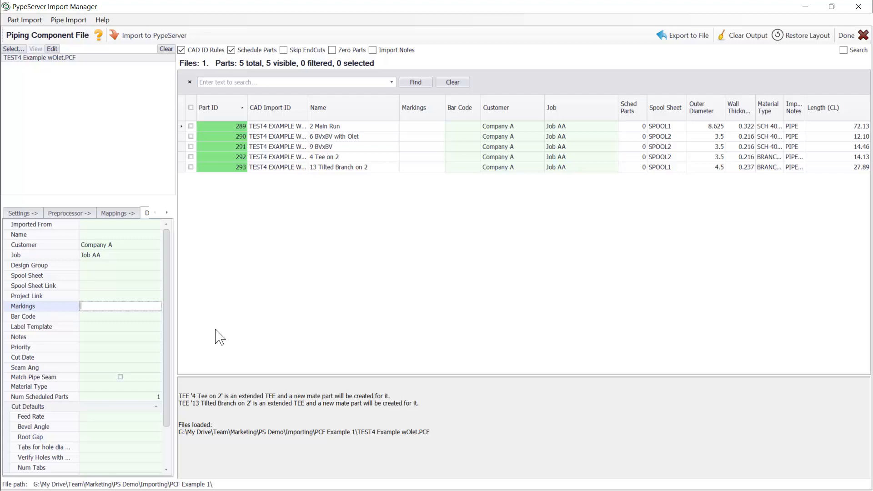
click(126, 315)
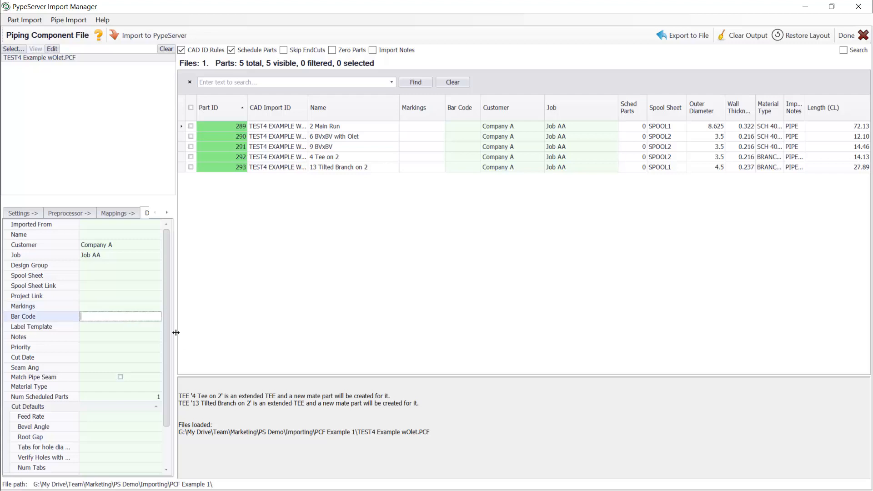
text(5478q235jkfweop)
click(253, 258)
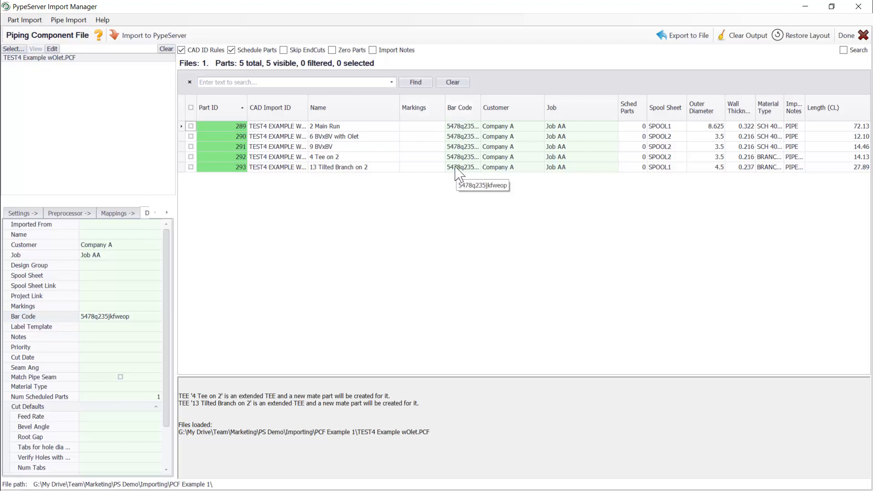
- Import the loaded parts into PypeServer, accepting the update of the existing parts
click(143, 43)
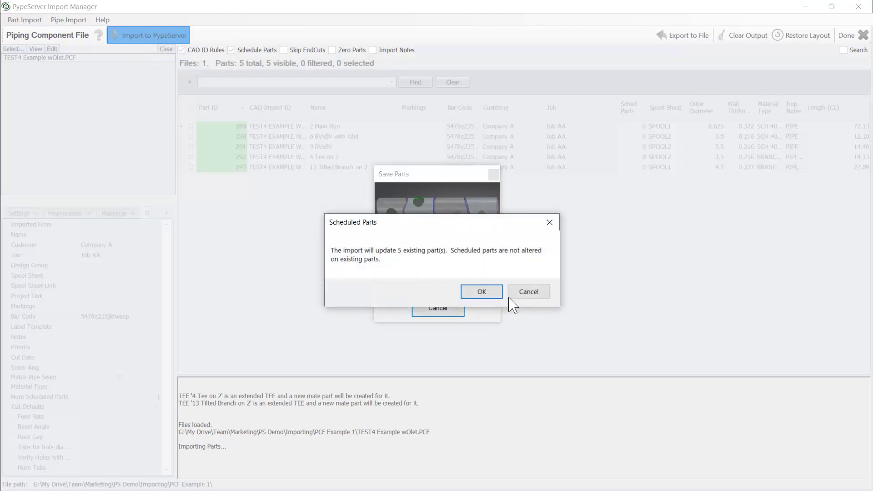
click(493, 293)
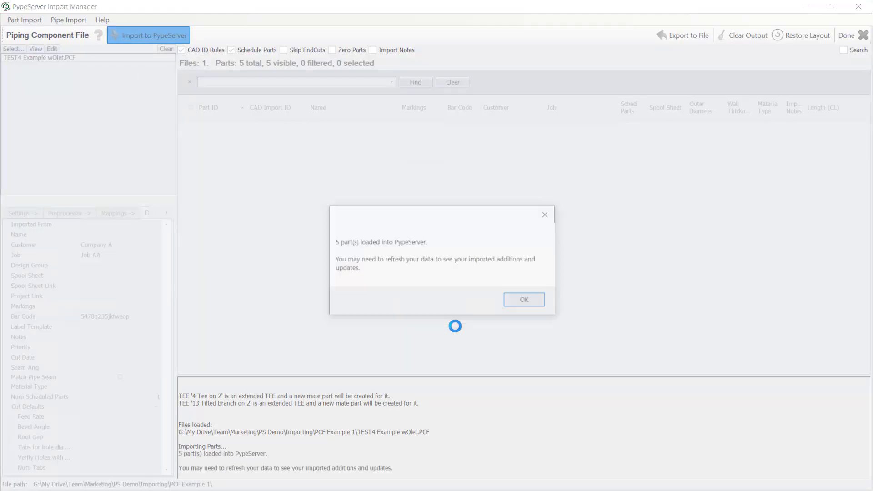
click(526, 302)
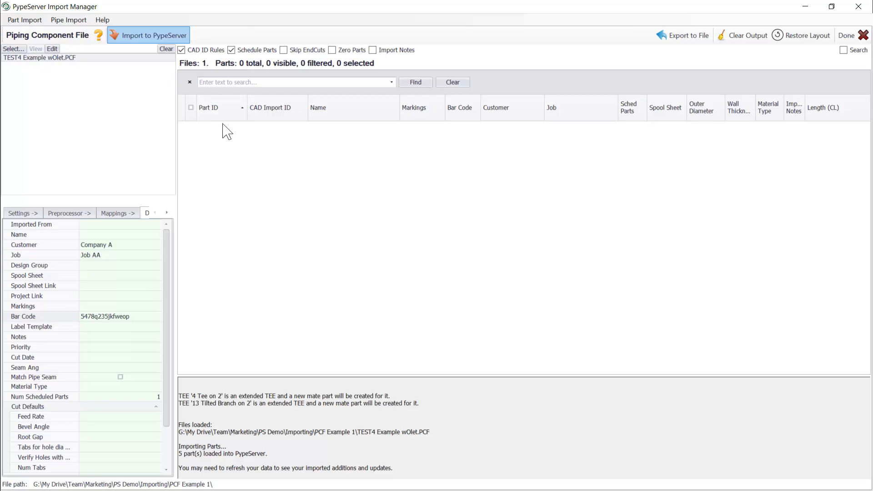
- Close the Import Manager and review the Job AA parts' bar codes and the 2 Main Run model in the designs table
click(858, 7)
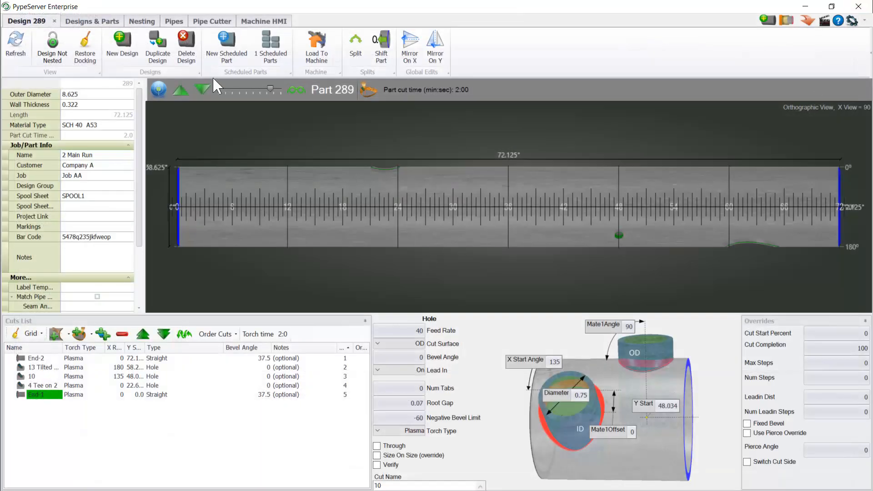
click(54, 20)
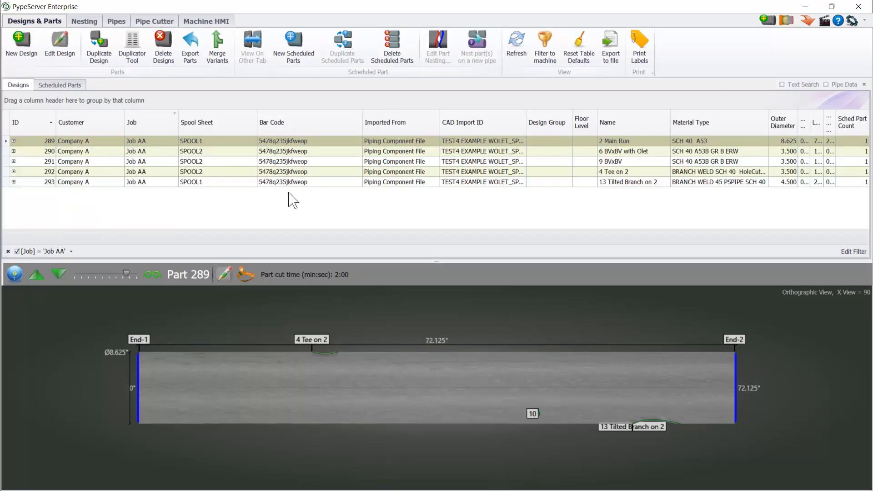
drag(611, 405, 565, 350)
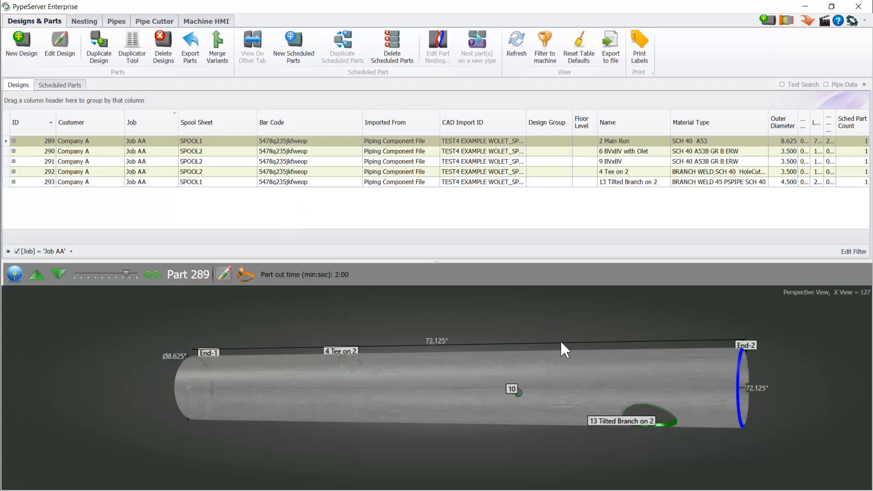